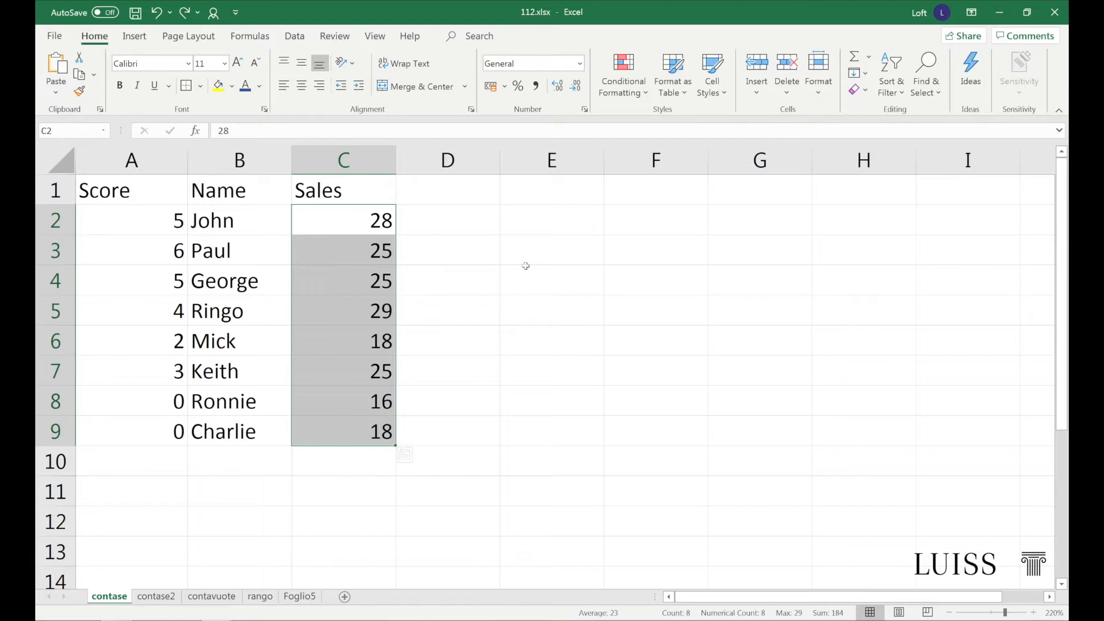
# Preview the color scale and data bar conditional formats on the Sales values in C2:C9
pyautogui.click(624, 75)
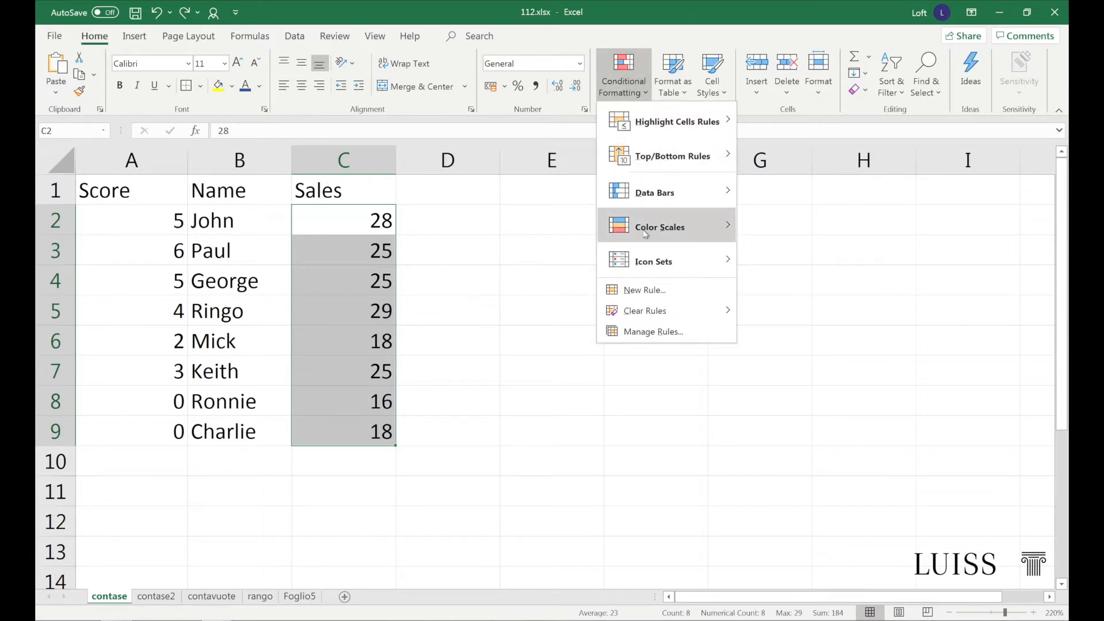
pyautogui.moveTo(715, 229)
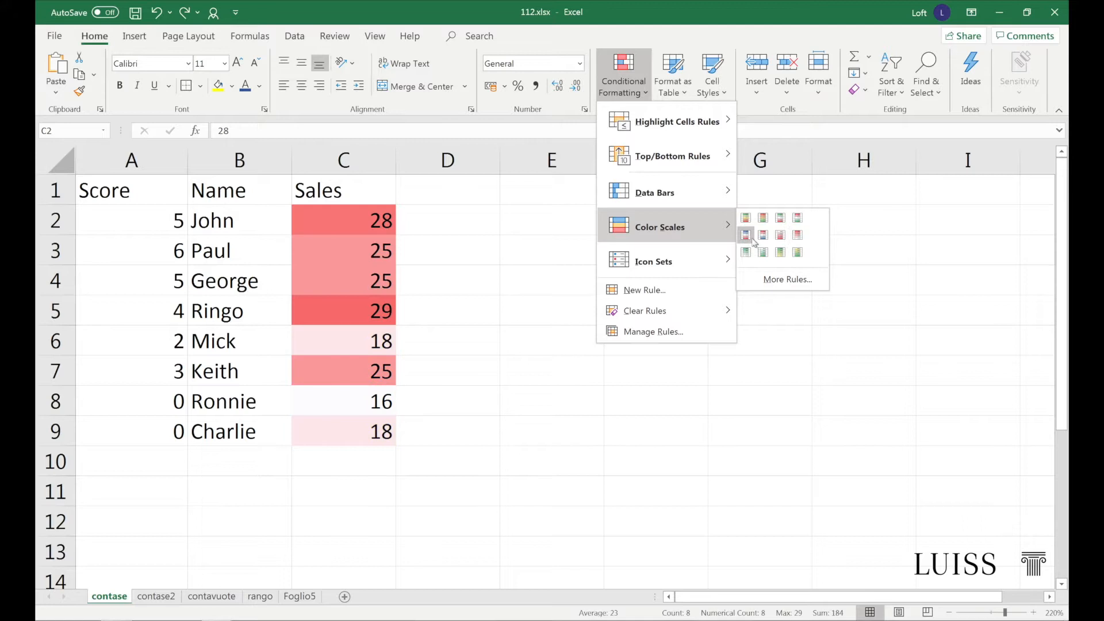
pyautogui.moveTo(685, 198)
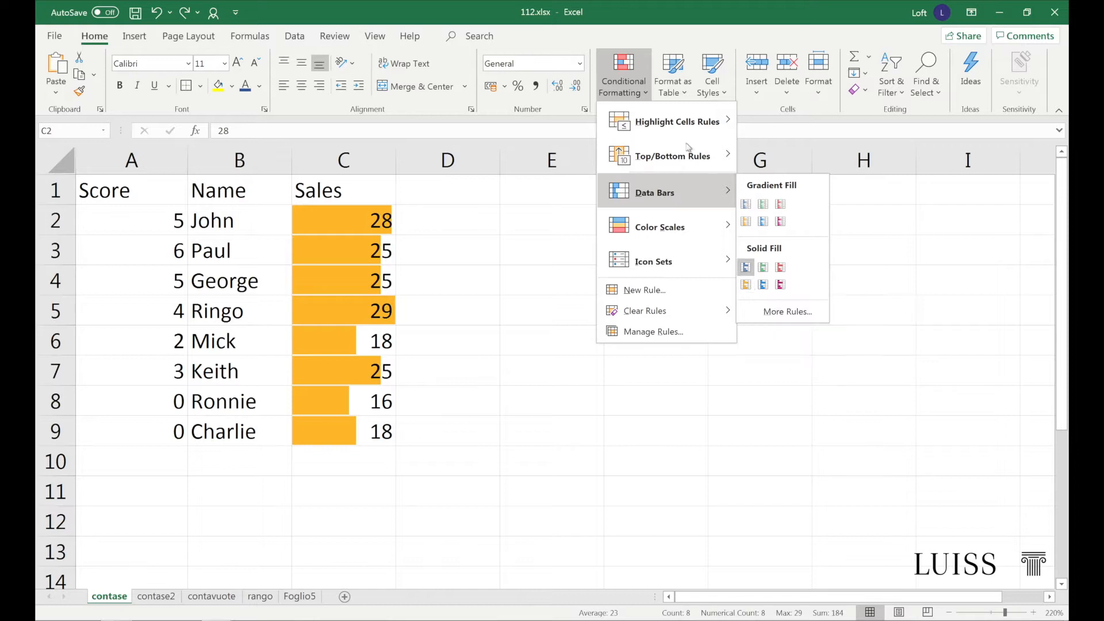
pyautogui.click(623, 72)
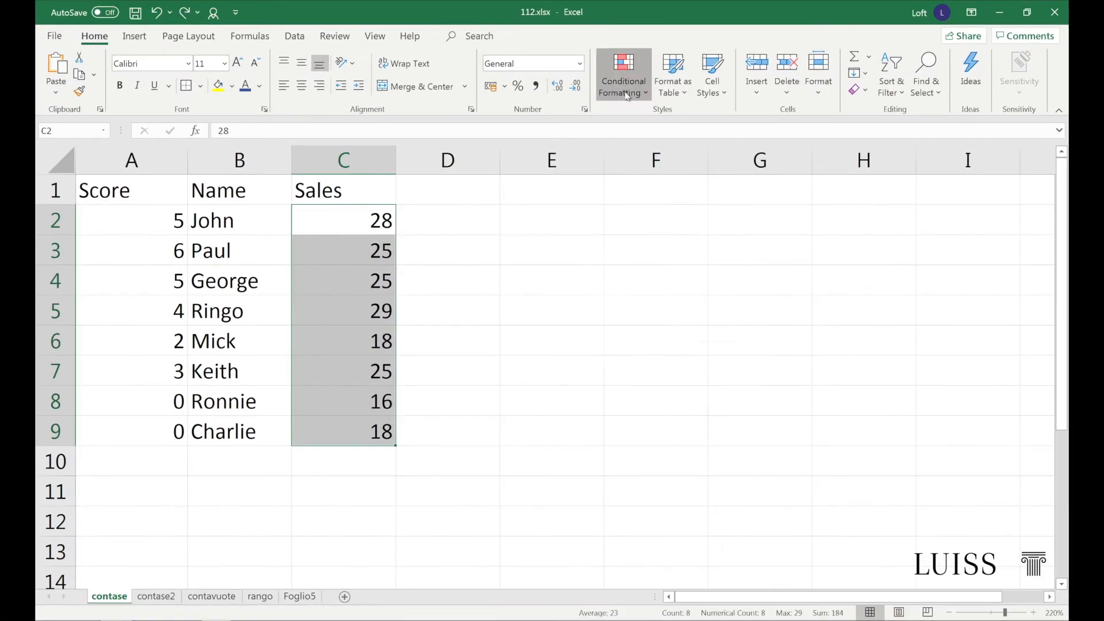
pyautogui.click(555, 107)
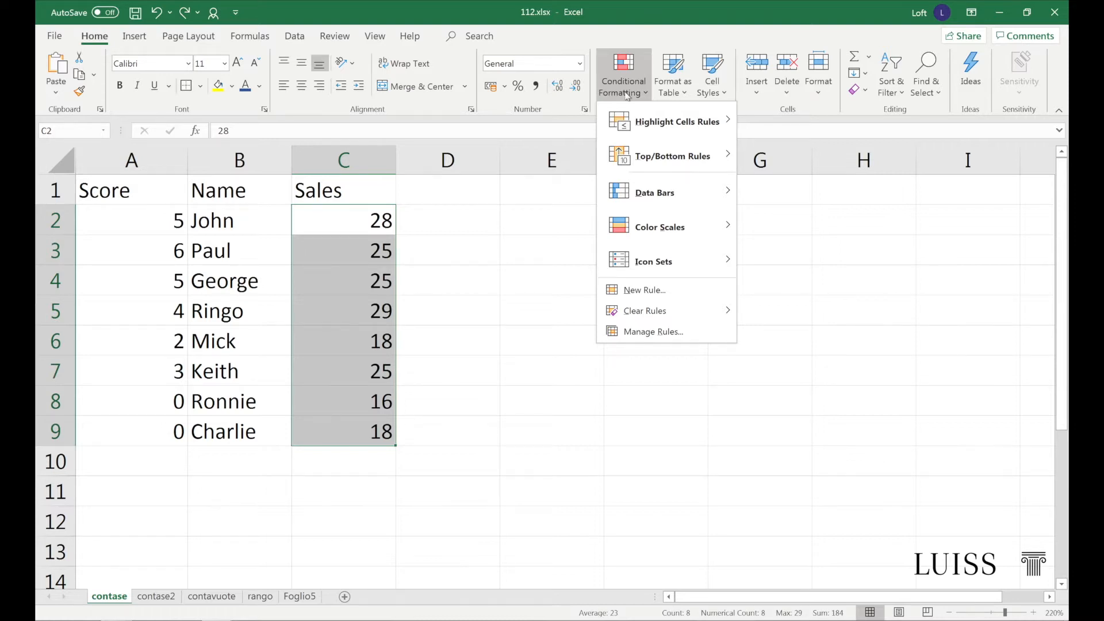
pyautogui.click(407, 210)
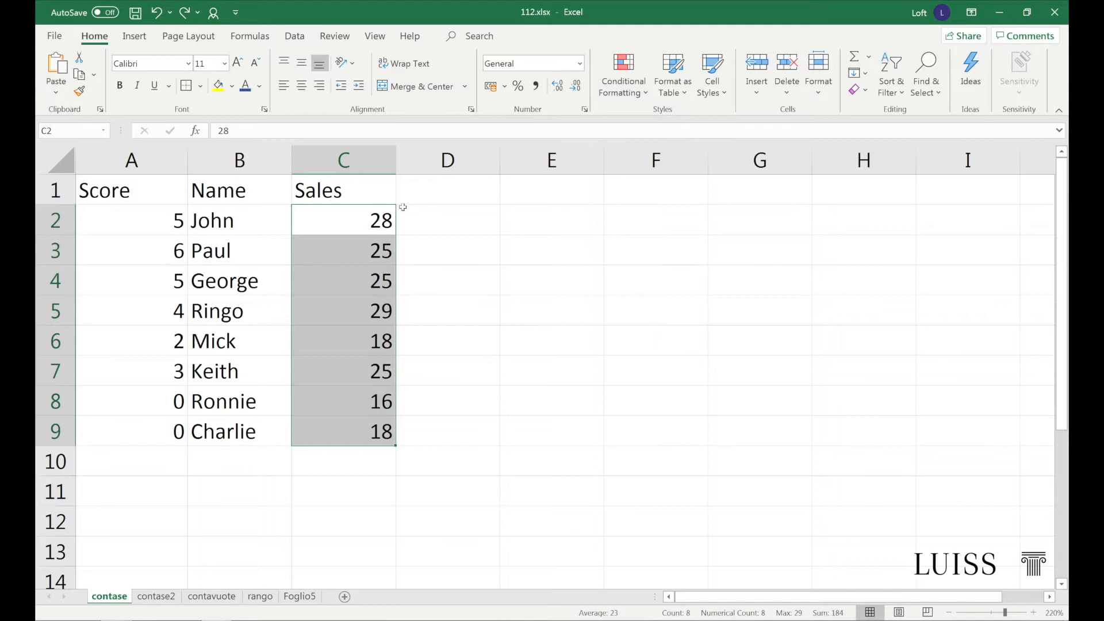
# Select the Sales values in C2:C9 and open the definition of a new conditional formatting rule
pyautogui.click(404, 207)
pyautogui.moveTo(364, 213); pyautogui.dragTo(364, 433)
pyautogui.click(642, 90)
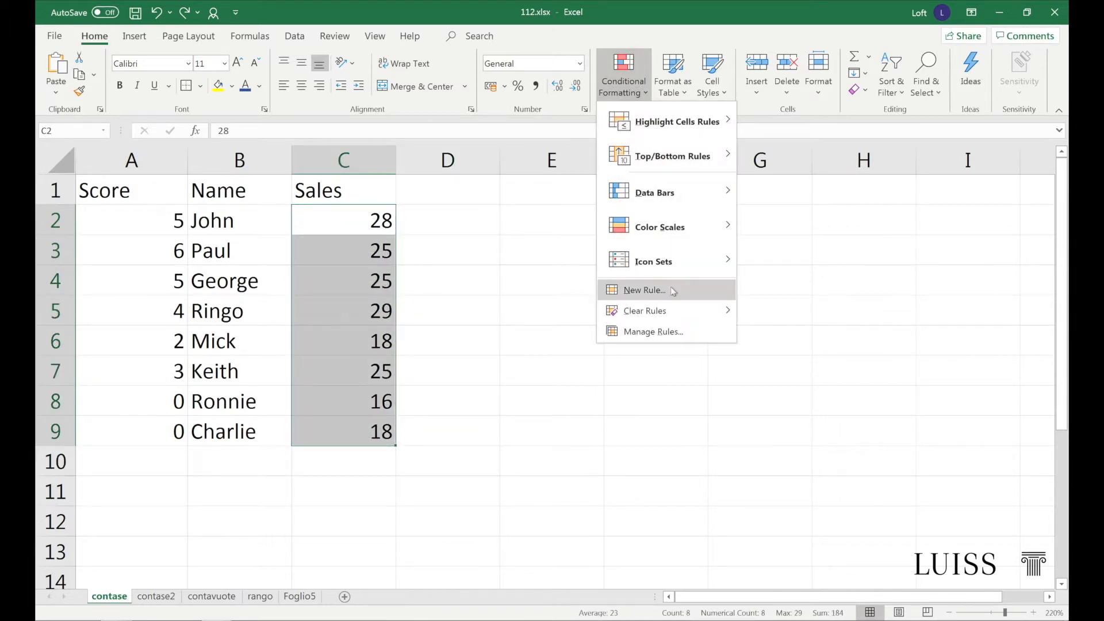
pyautogui.click(682, 295)
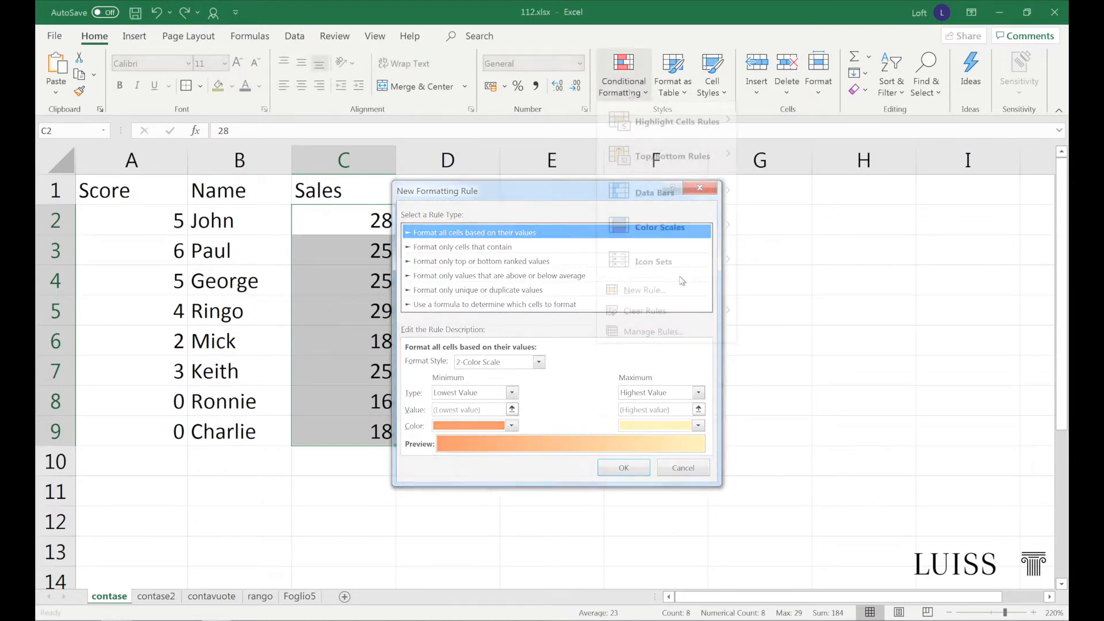
# Examine the highlight cells, top/bottom, data bar, color scale and icon set presets available for the Sales values
pyautogui.moveTo(631, 134)
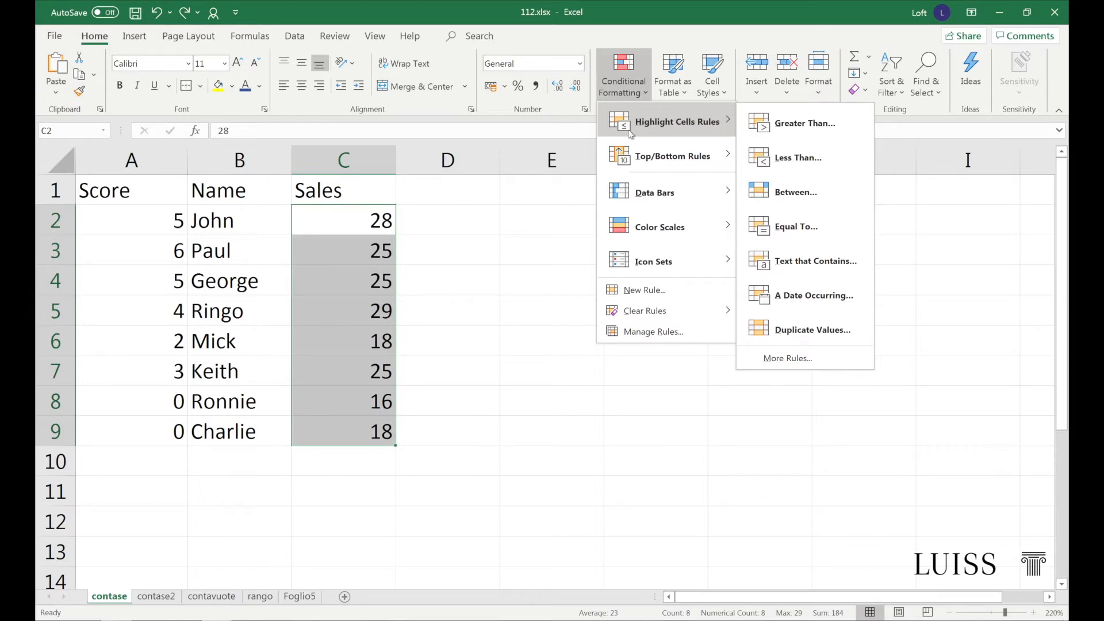
pyautogui.moveTo(623, 159)
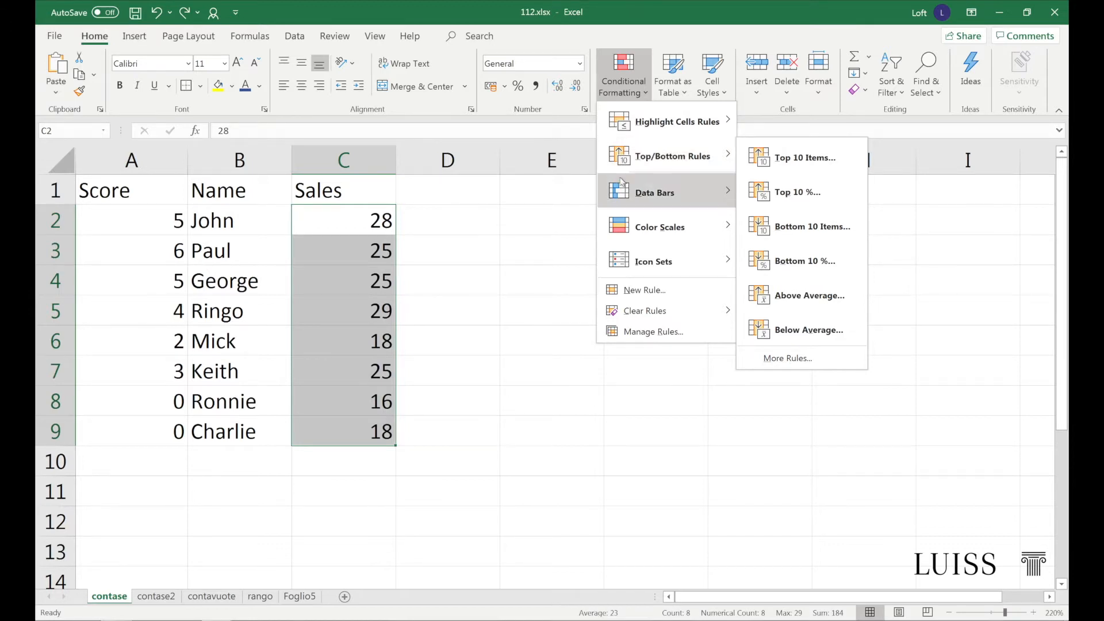
pyautogui.moveTo(612, 196)
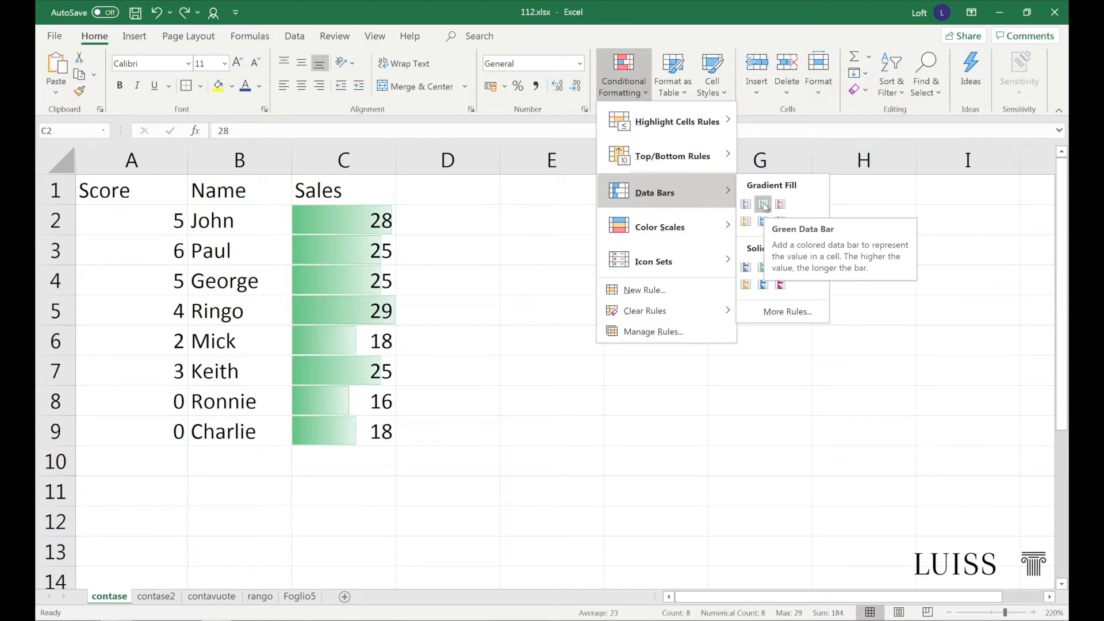
pyautogui.moveTo(729, 230)
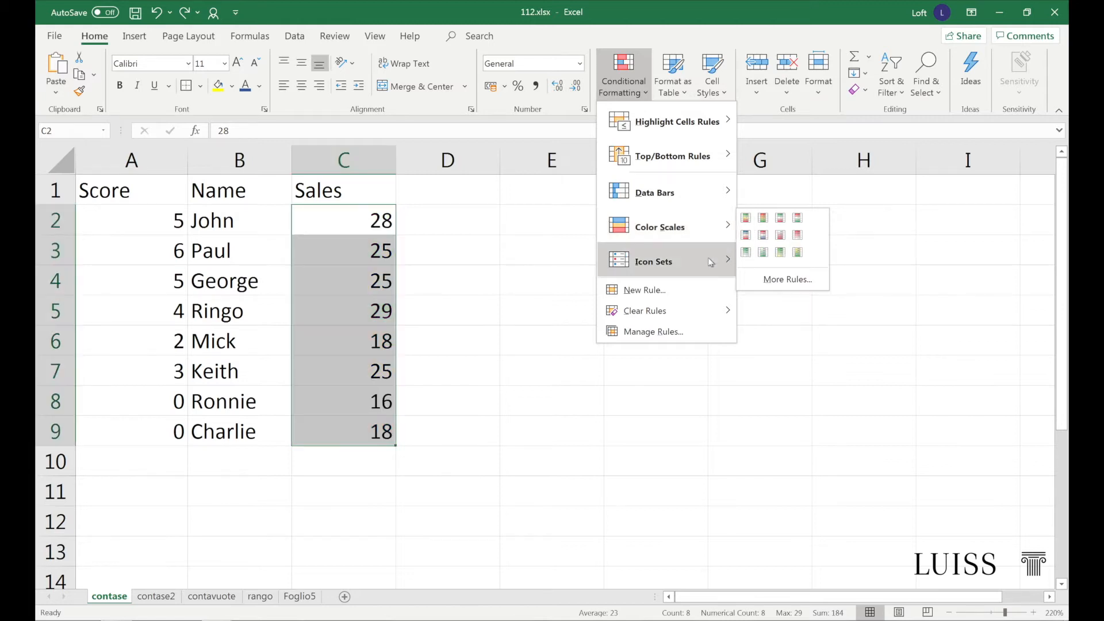
pyautogui.moveTo(709, 263)
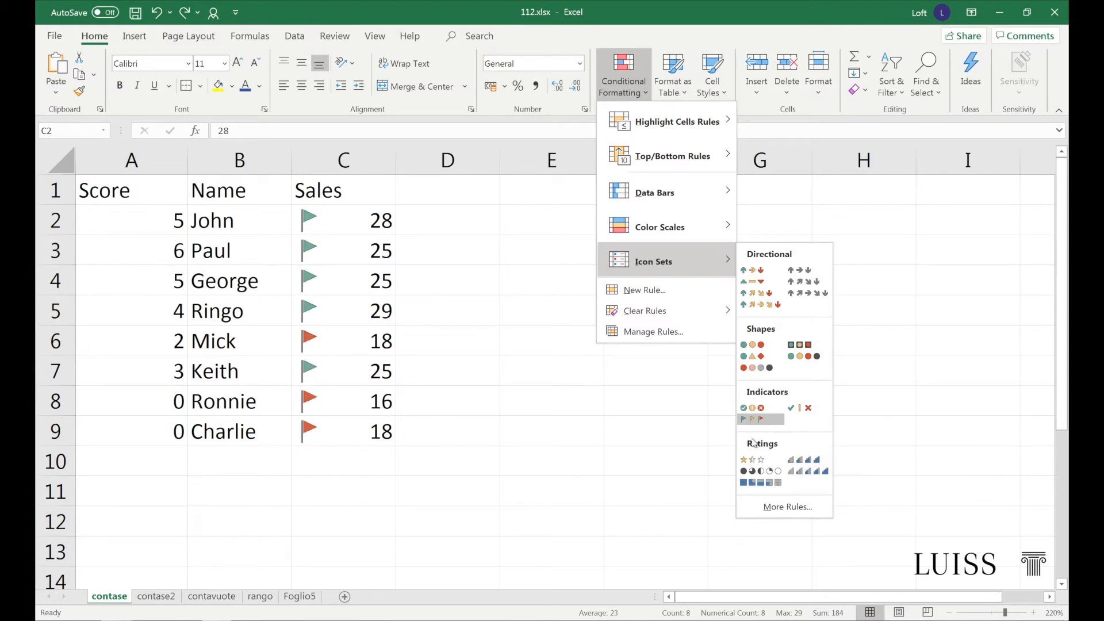
# Look at the new-rule options for unique or duplicate values and for using a formula to determine which cells to format
pyautogui.click(664, 292)
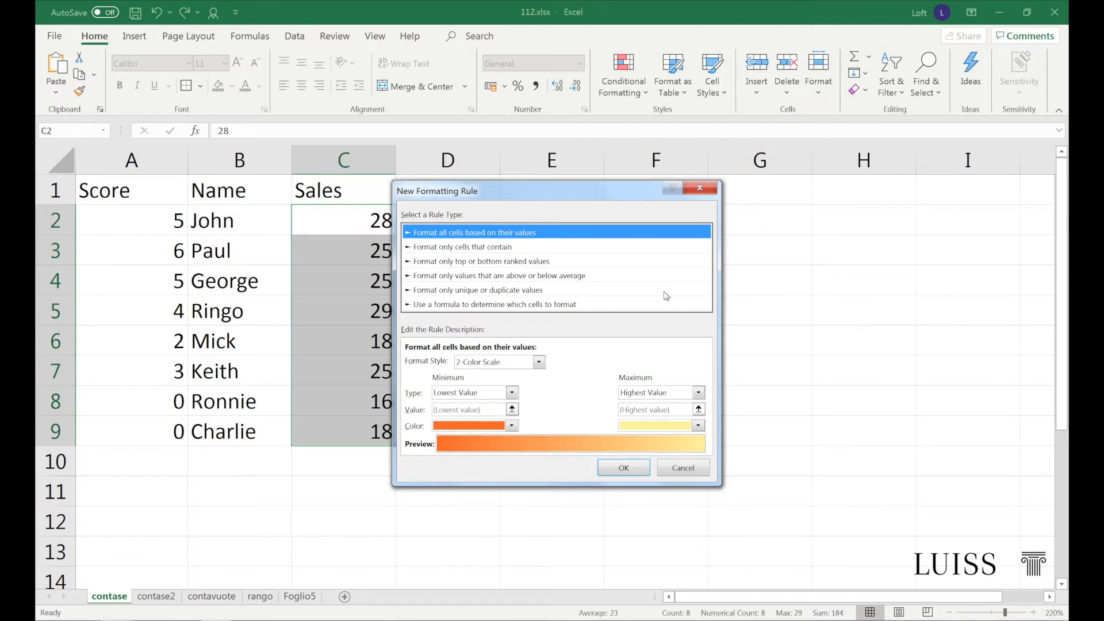
pyautogui.click(505, 292)
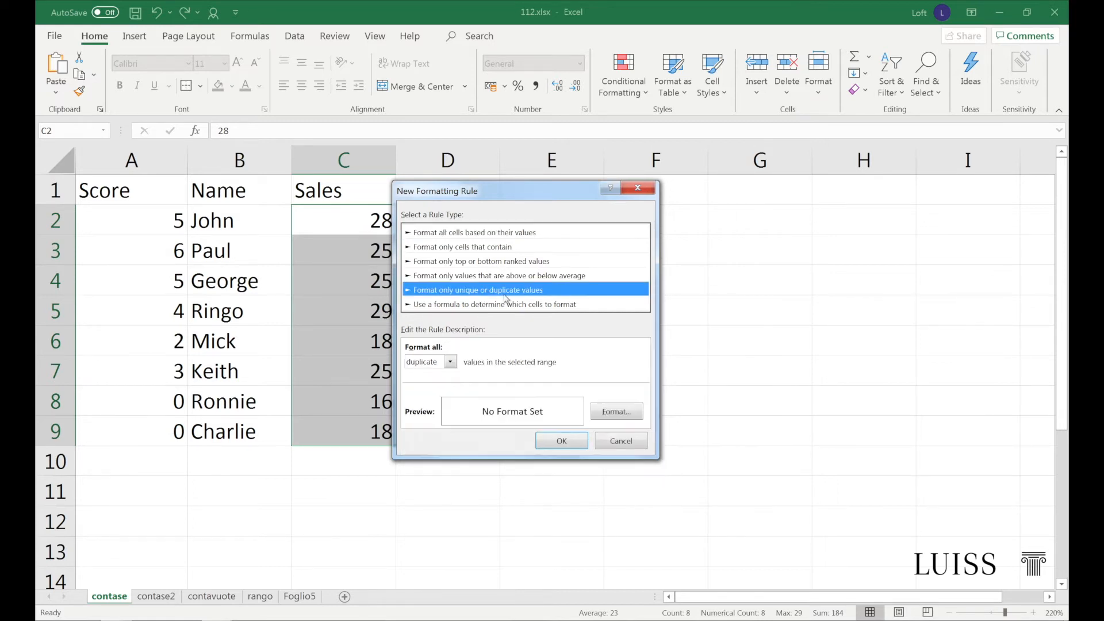
pyautogui.click(592, 308)
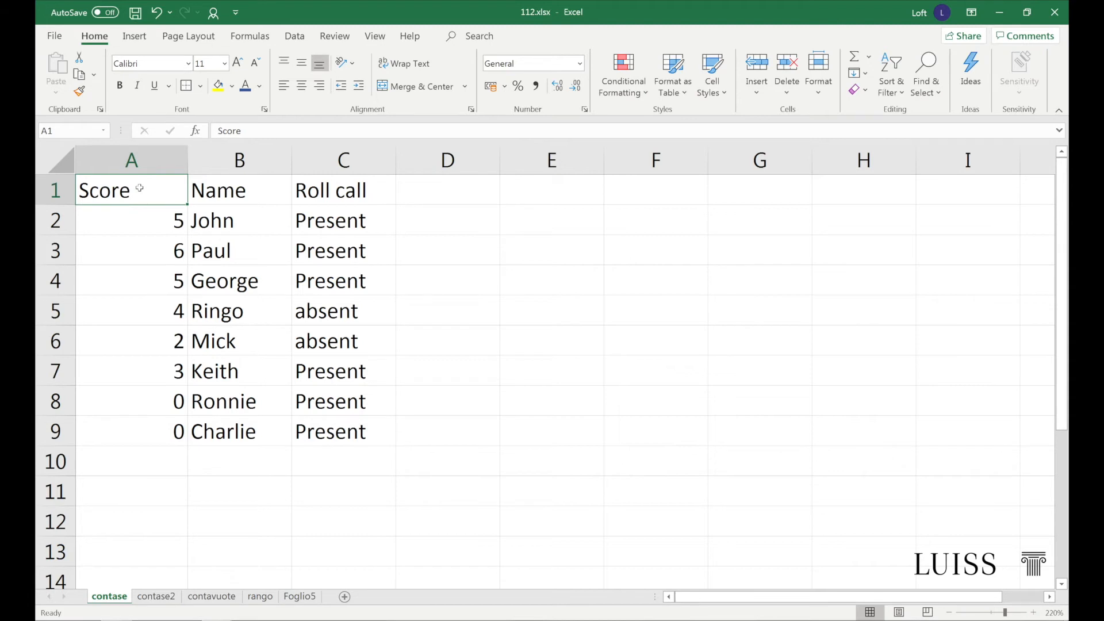
# Start a formula-based conditional formatting rule for A1:C9 with the formula =$c1="Present"
pyautogui.moveTo(139, 188); pyautogui.dragTo(340, 435)
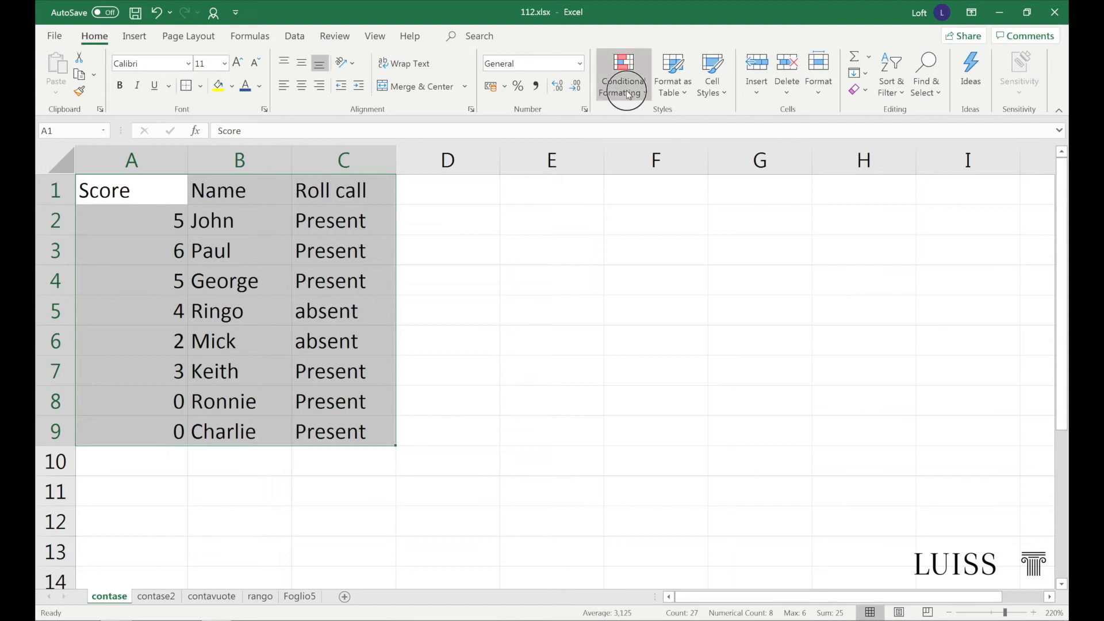
pyautogui.click(623, 72)
pyautogui.click(635, 293)
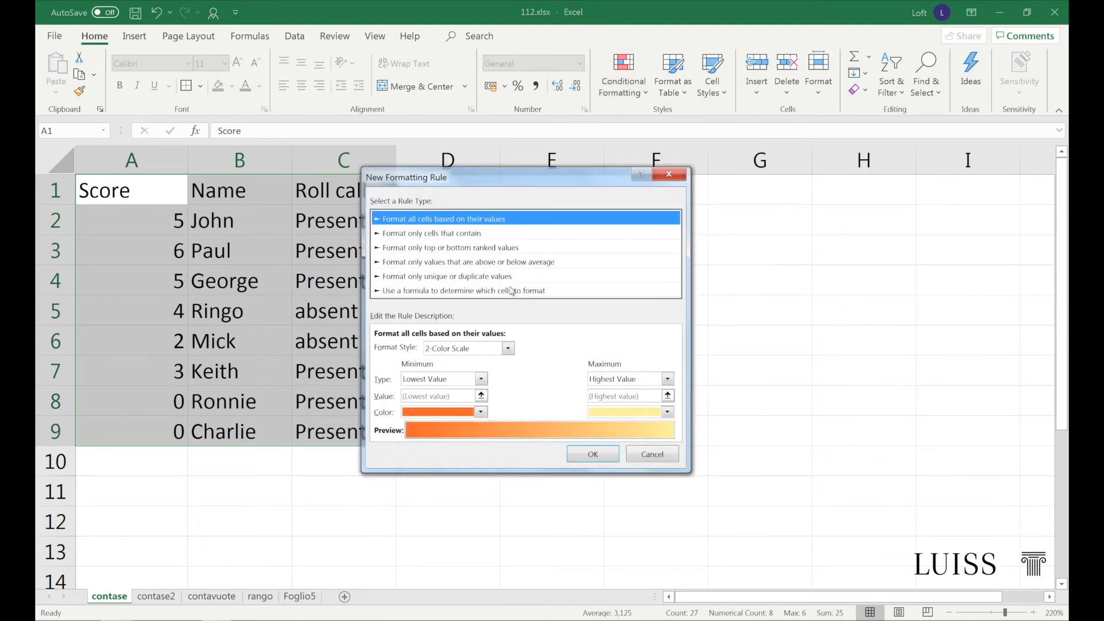
pyautogui.click(510, 290)
pyautogui.click(485, 350)
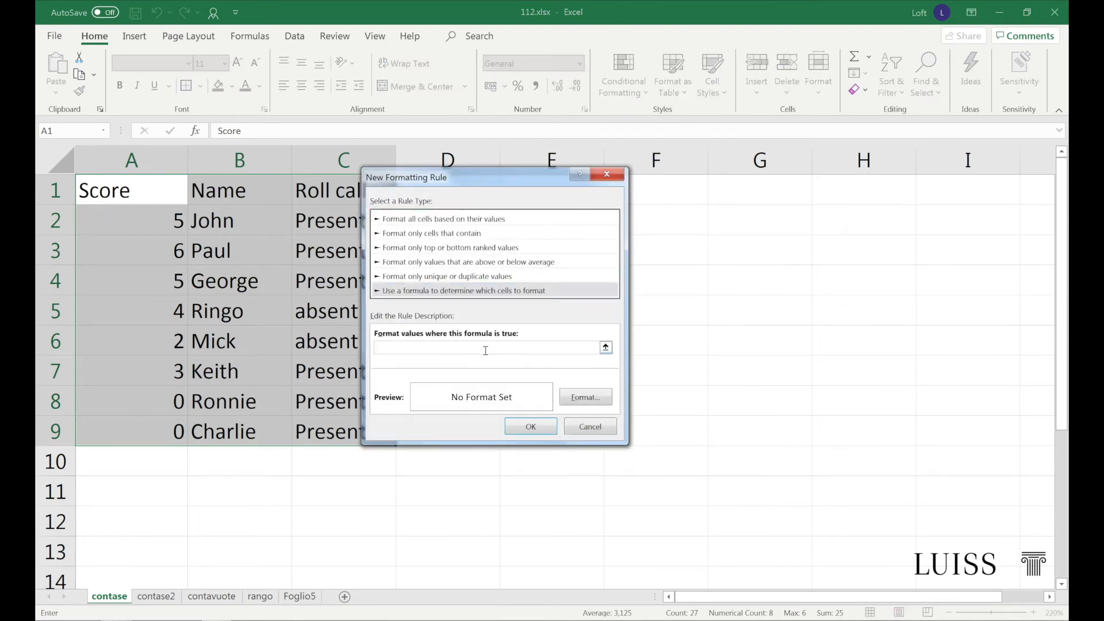
pyautogui.write('=$c1="Present"')
# Give the "Present" rule a green font color and a light green fill, and apply it
pyautogui.click(586, 397)
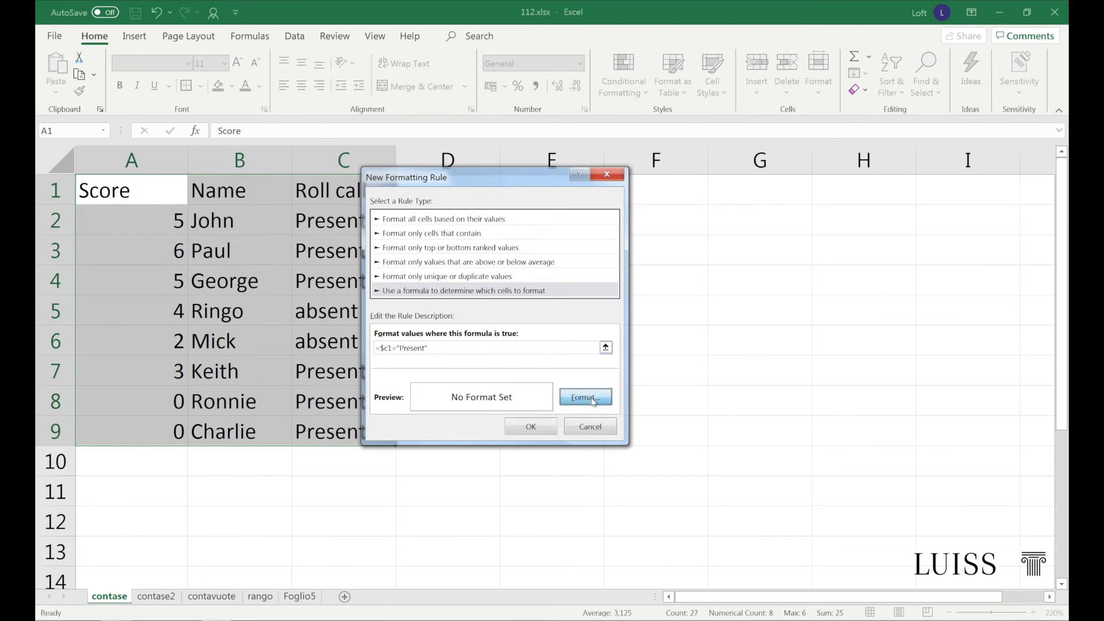
pyautogui.click(607, 255)
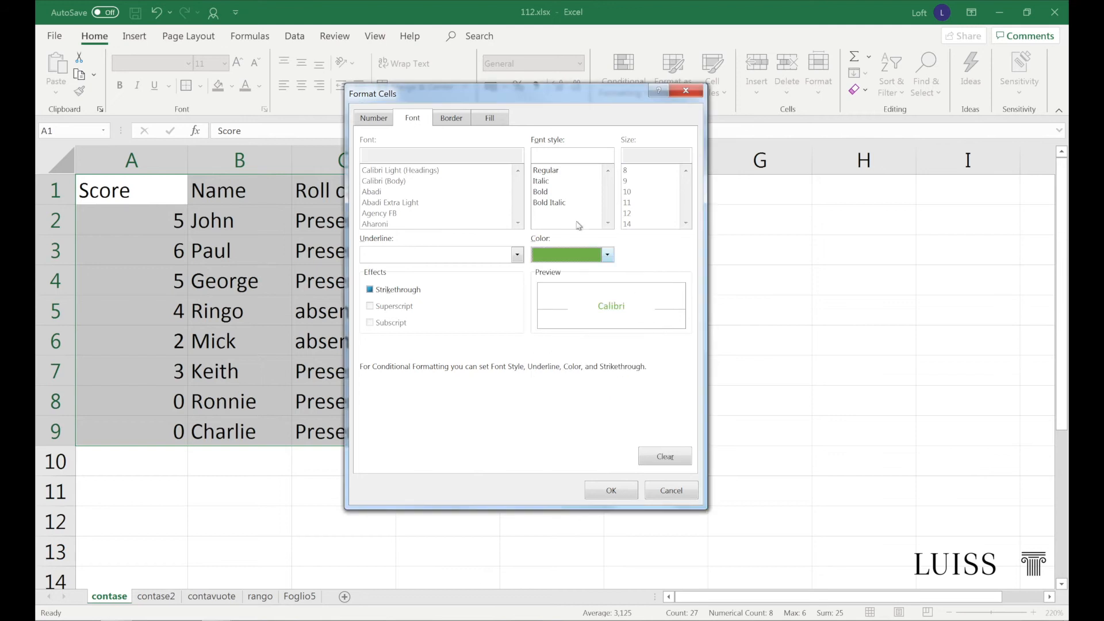
pyautogui.click(491, 120)
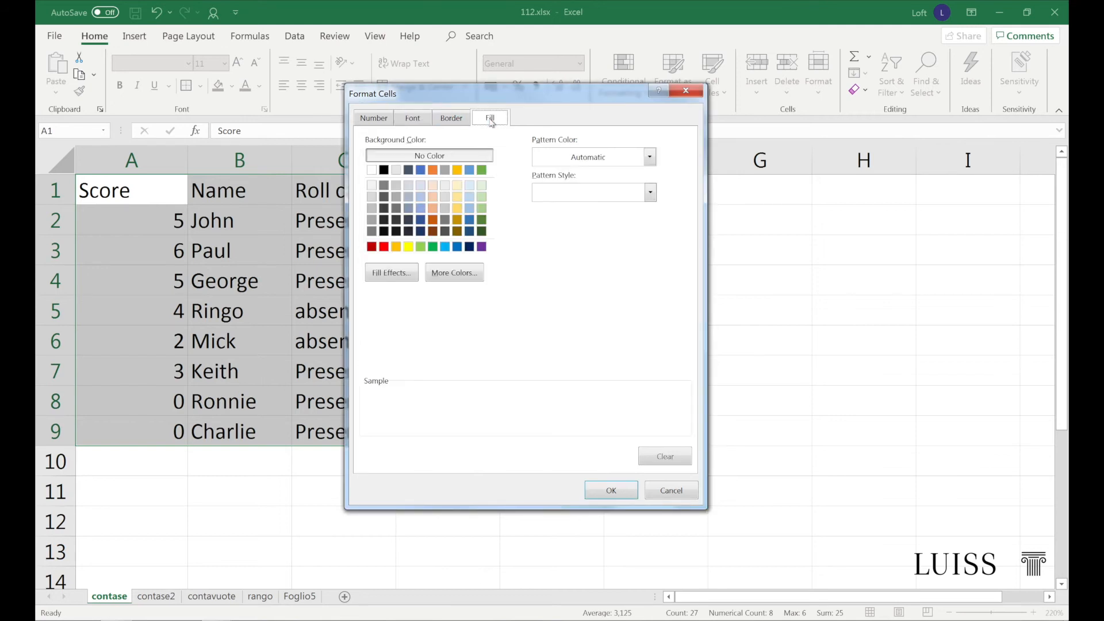
pyautogui.click(482, 197)
pyautogui.click(614, 493)
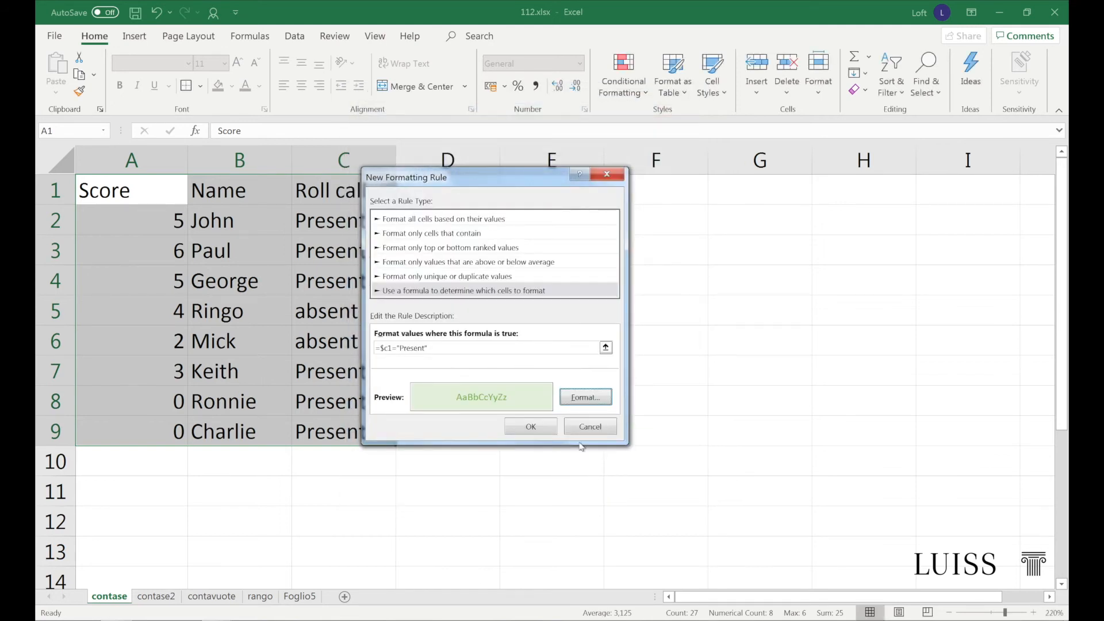
pyautogui.click(538, 427)
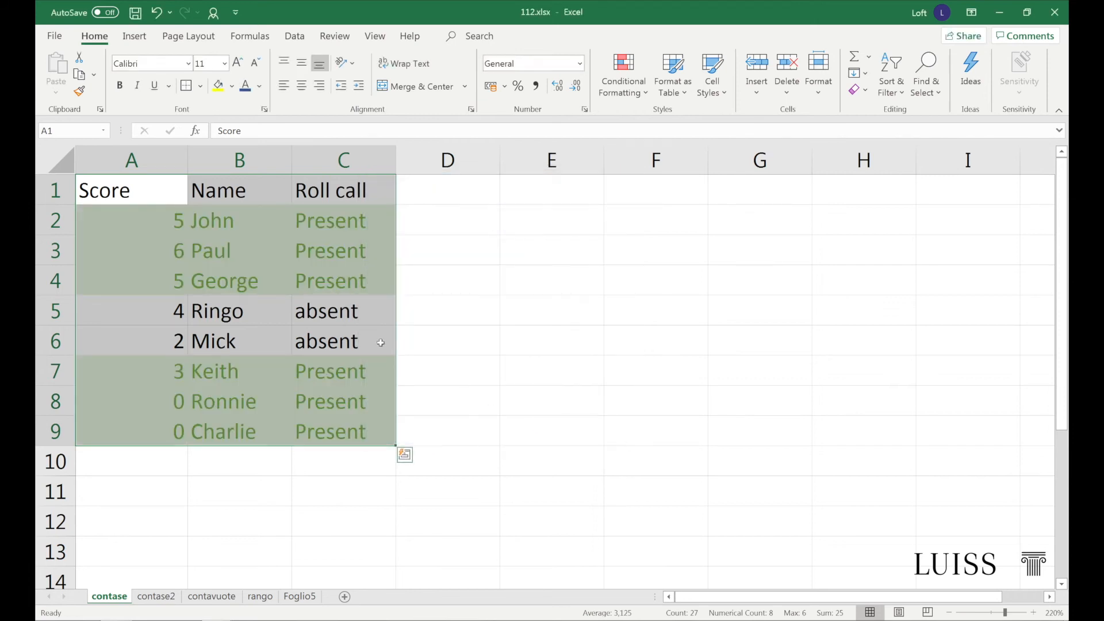
# Change the roll call entry in C5 to Present
pyautogui.click(365, 317)
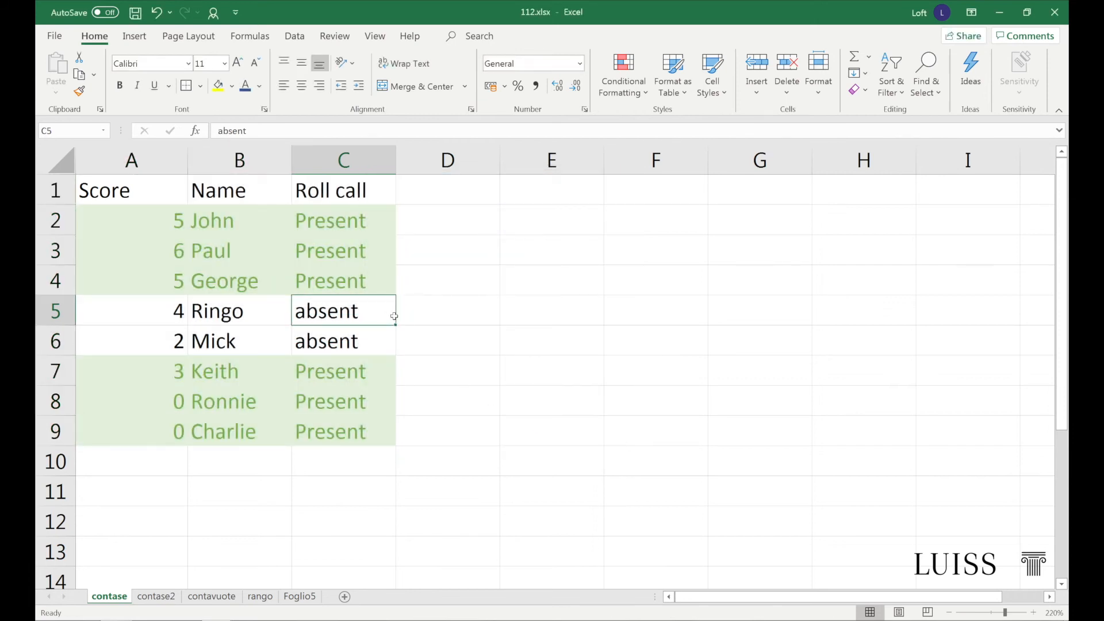
pyautogui.write('Present')
pyautogui.press('Return')
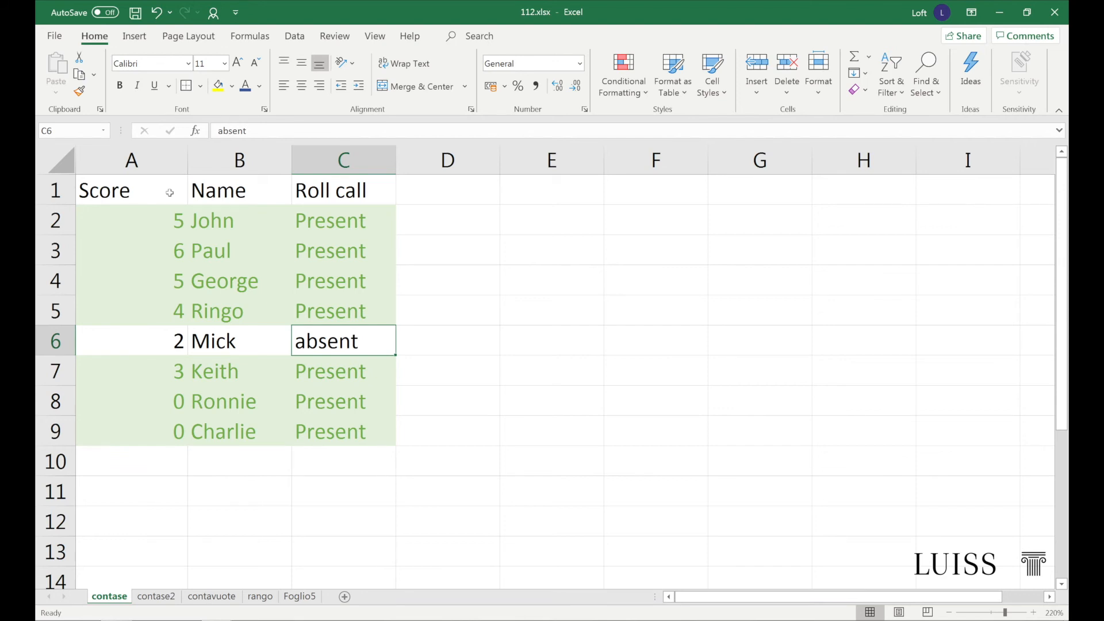
# Start a second formula-based conditional formatting rule for A1:C9 with the formula =a1>0
pyautogui.moveTo(170, 192); pyautogui.dragTo(350, 430)
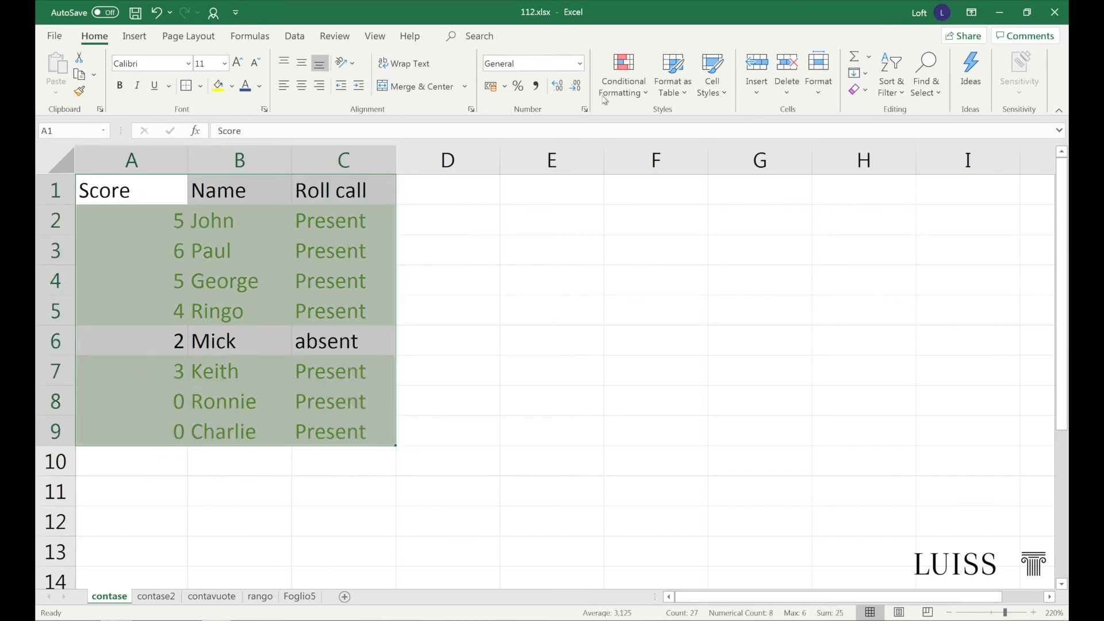
pyautogui.click(637, 88)
pyautogui.click(645, 290)
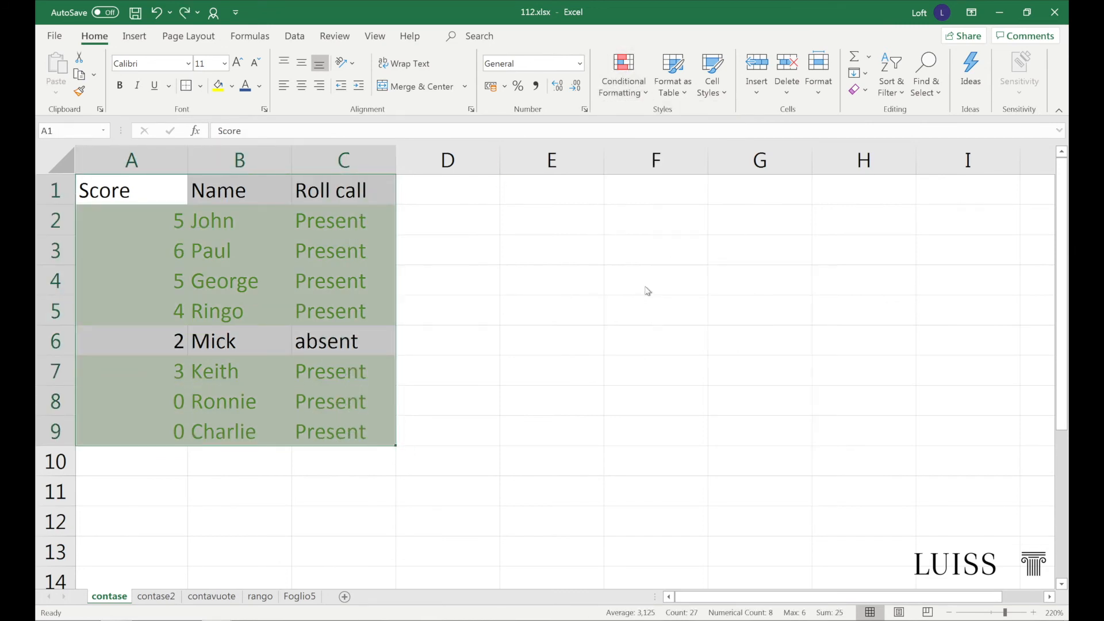
pyautogui.click(404, 264)
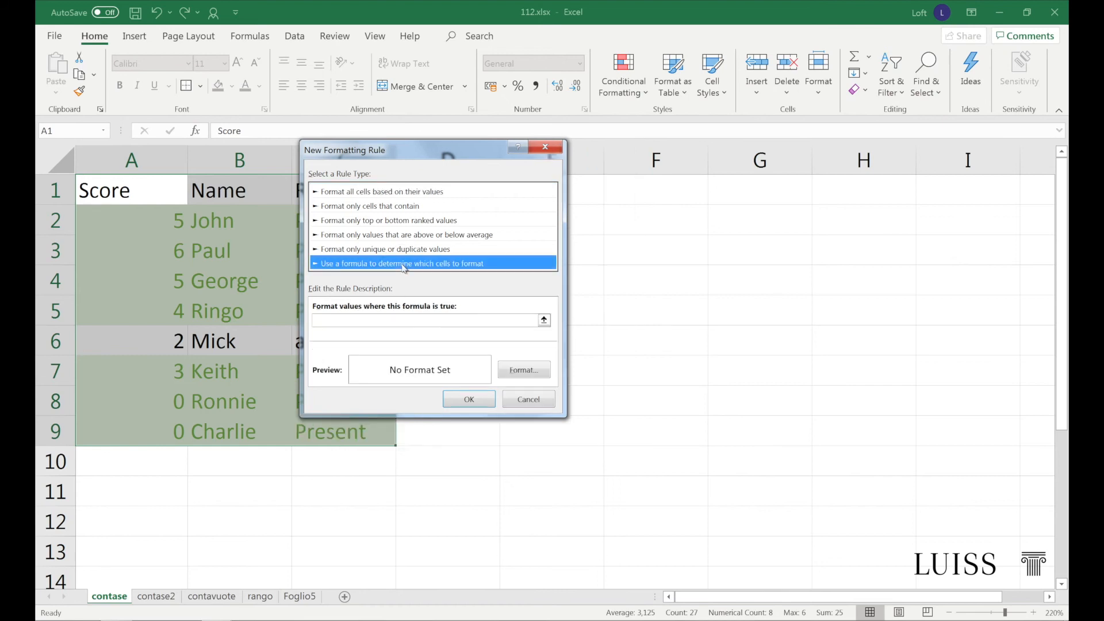
pyautogui.click(390, 320)
pyautogui.write('=a1>0')
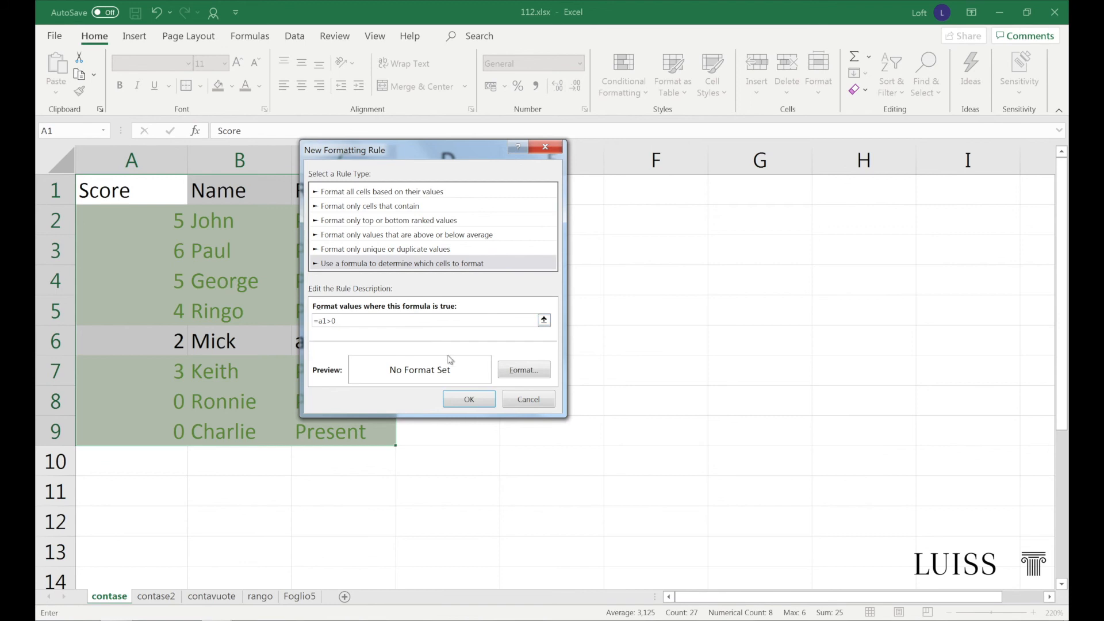
# Give the greater-than-zero rule a blue, bold italic font and apply it to the range
pyautogui.click(524, 370)
pyautogui.click(357, 90)
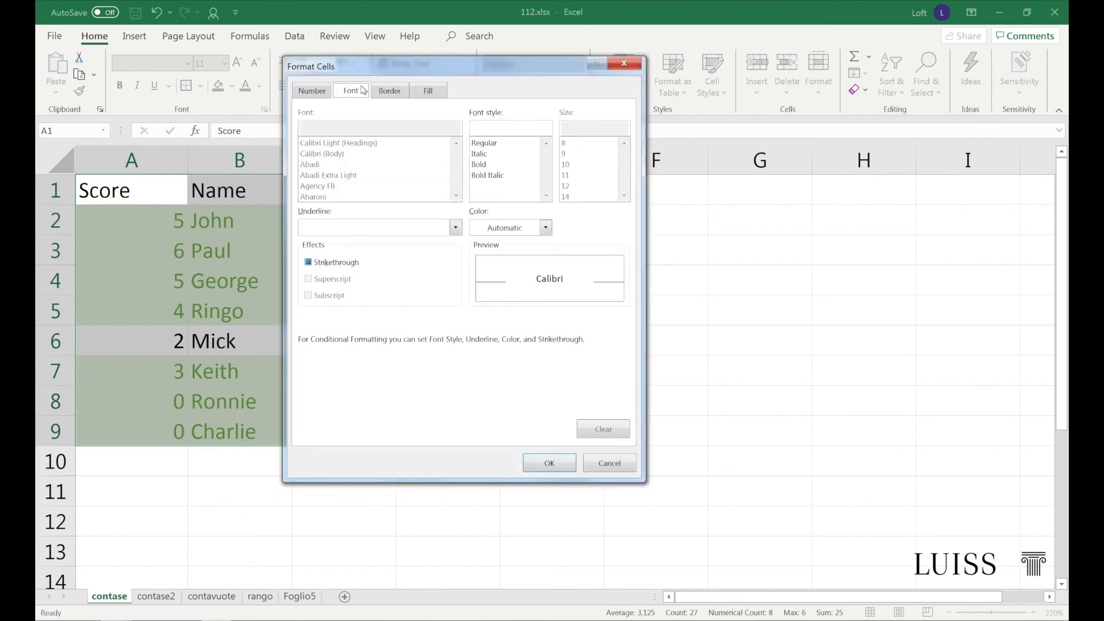
pyautogui.click(545, 228)
pyautogui.click(525, 287)
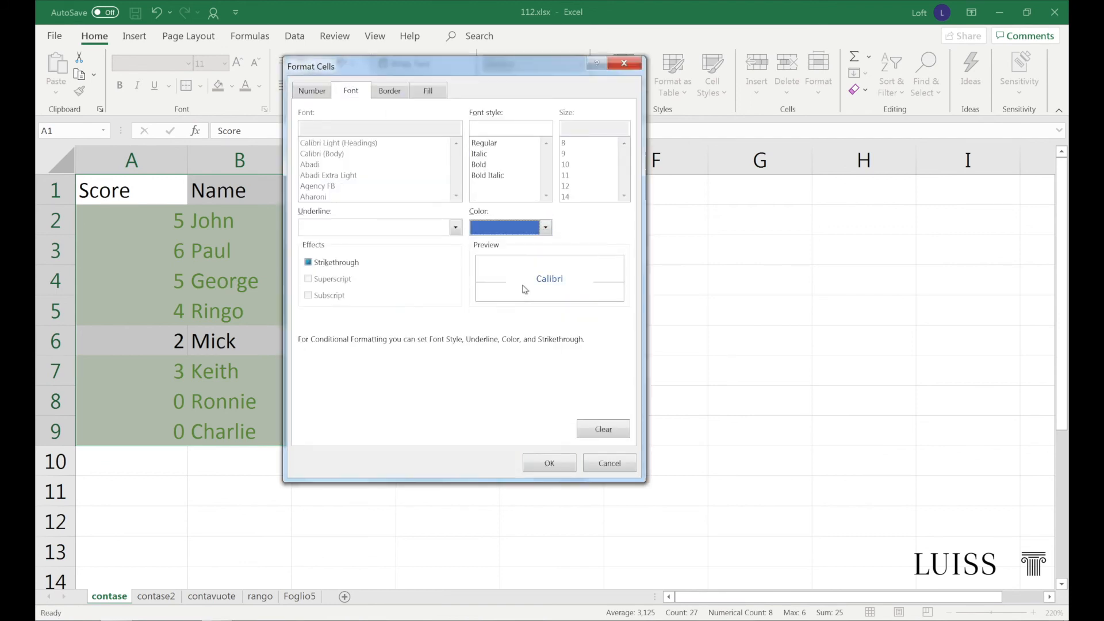
pyautogui.click(495, 175)
pyautogui.click(541, 470)
pyautogui.click(469, 397)
pyautogui.click(470, 390)
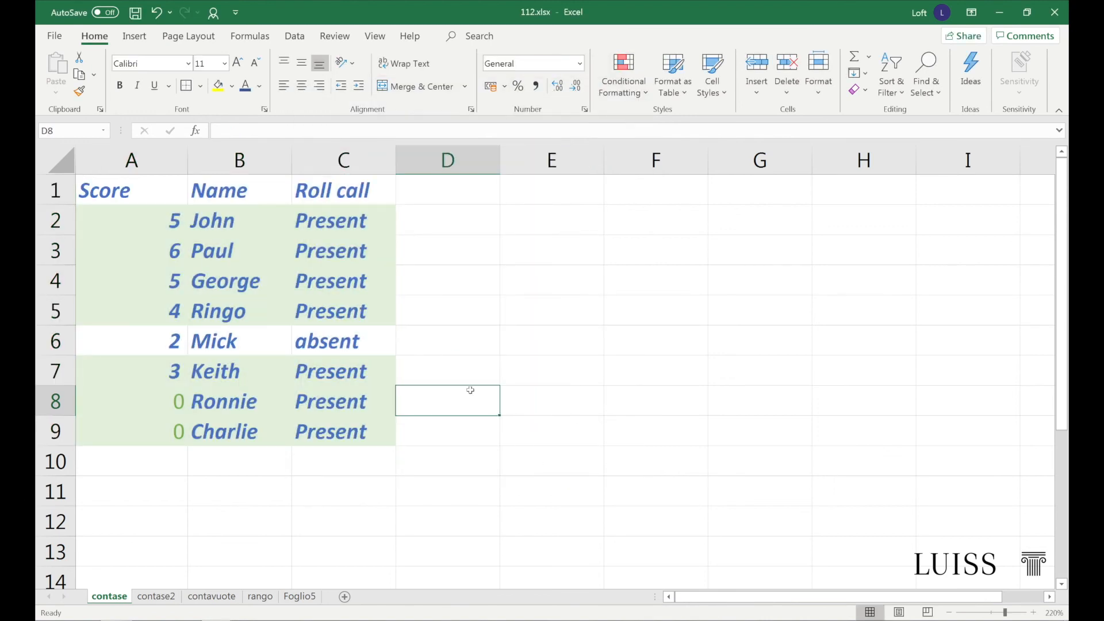
pyautogui.click(456, 428)
# Select the table A1:C9 and open the manager for its conditional formatting rules
pyautogui.moveTo(345, 431); pyautogui.dragTo(38, 157)
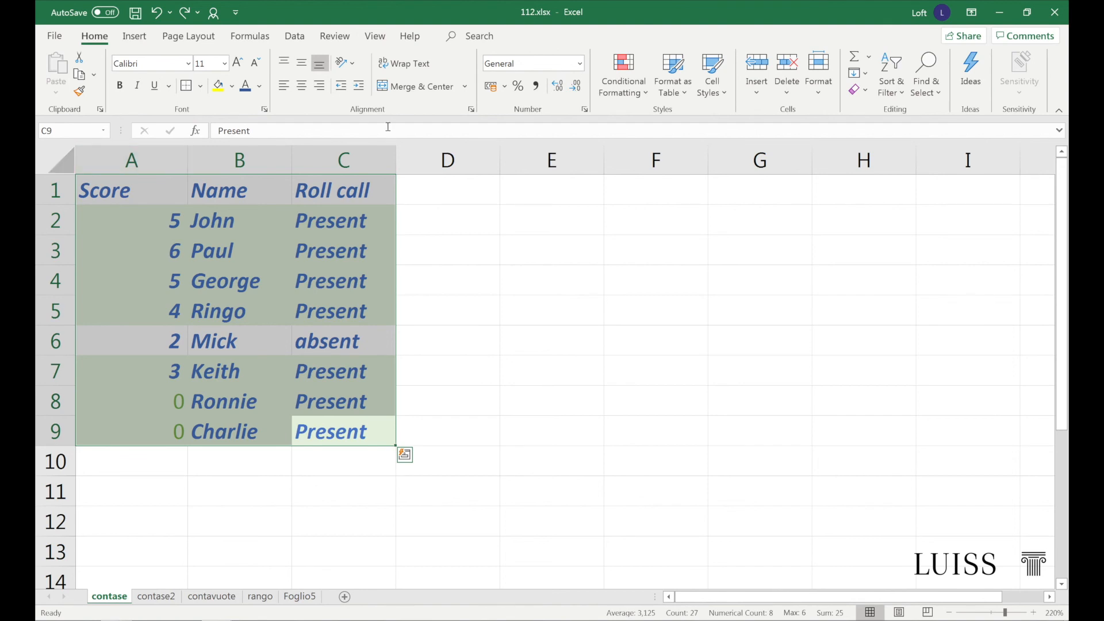
pyautogui.click(619, 92)
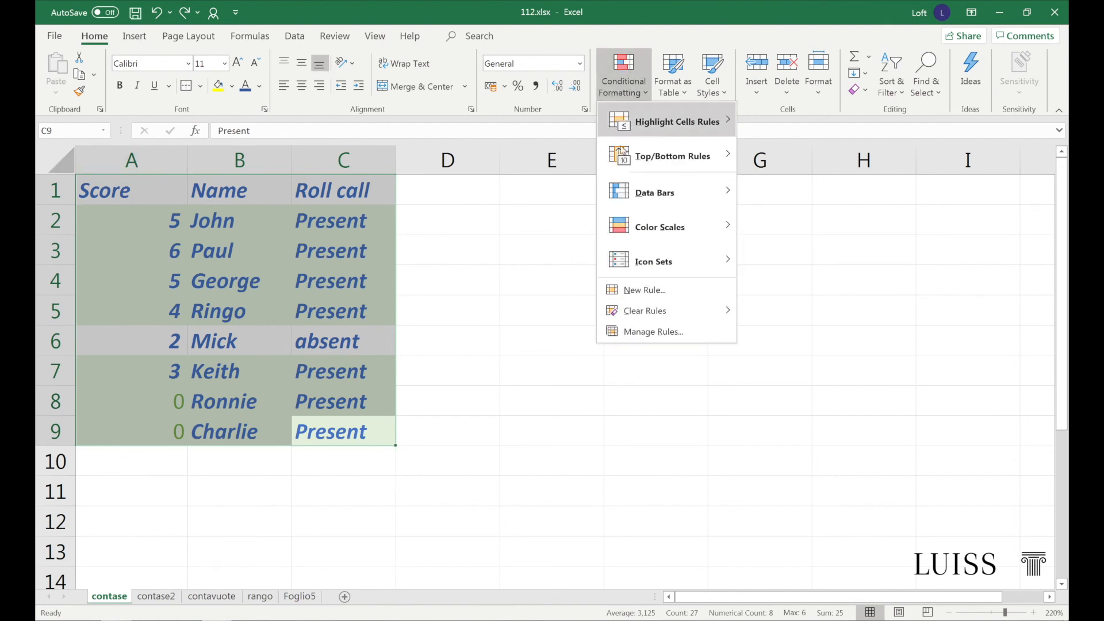
pyautogui.click(626, 333)
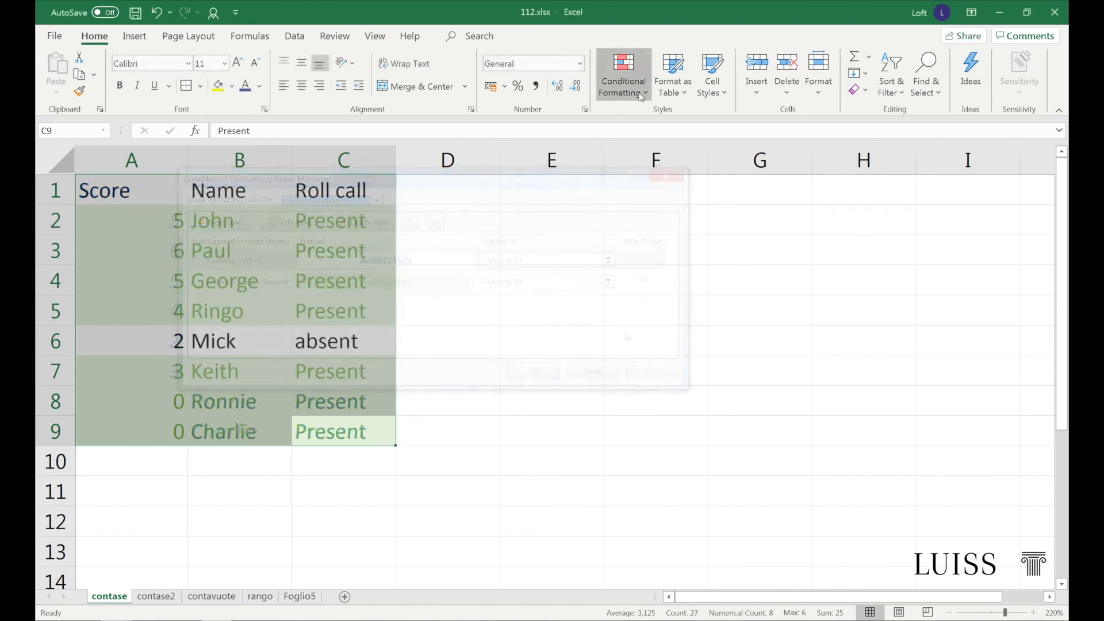
# Clear the conditional formatting rules from the entire sheet
pyautogui.click(624, 75)
pyautogui.moveTo(654, 315)
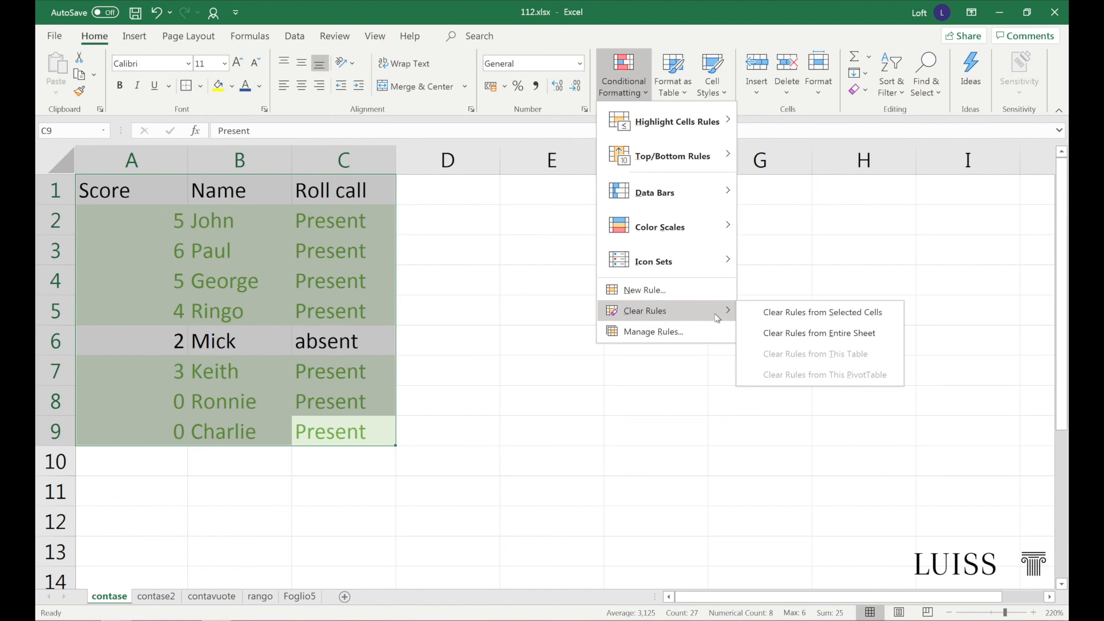
pyautogui.click(748, 334)
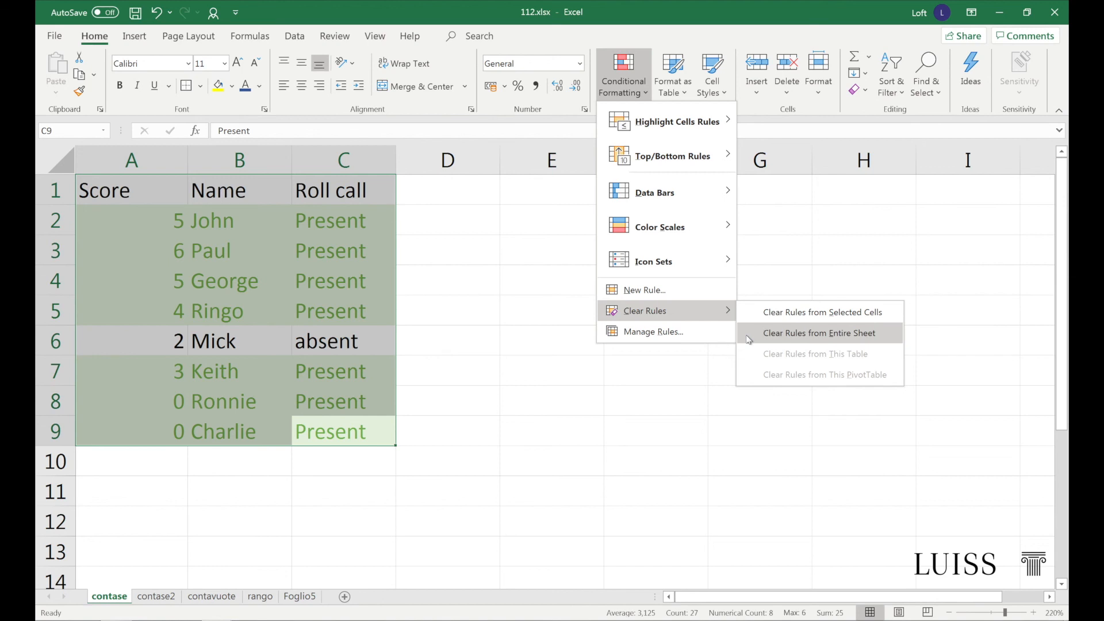